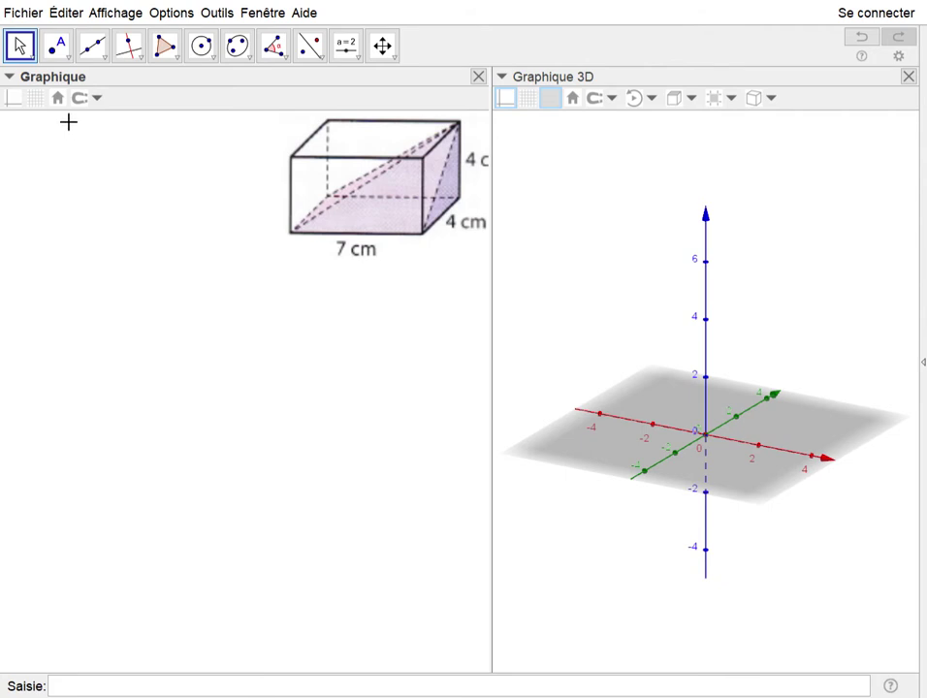
Step: Show the grid and axes in the 2D view and place points at (0, 0), (7, 0), (7, 4) and (0, 4)
left_click(42, 98)
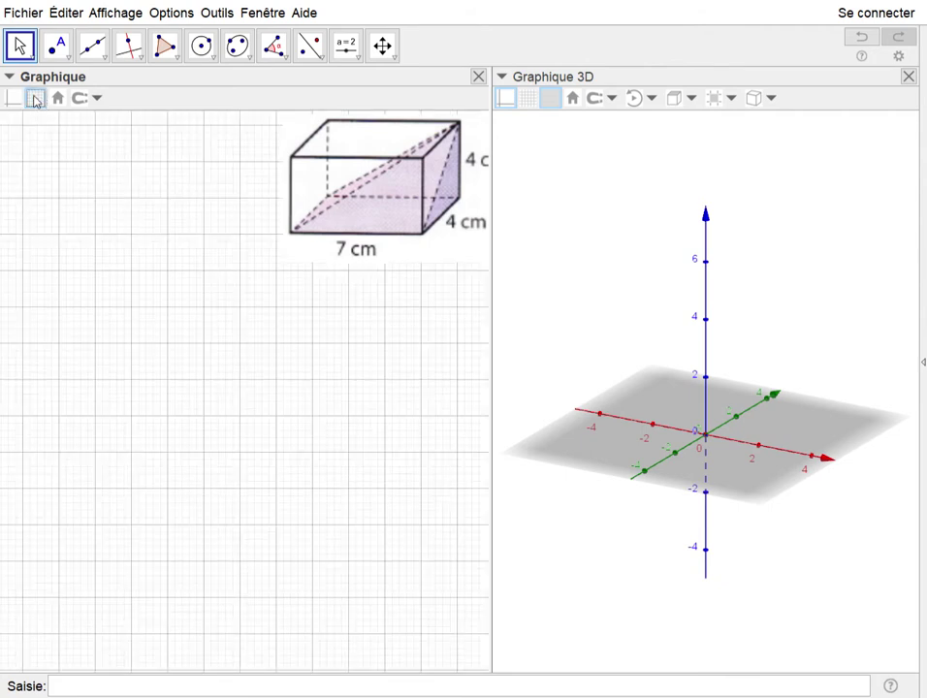
left_click(15, 99)
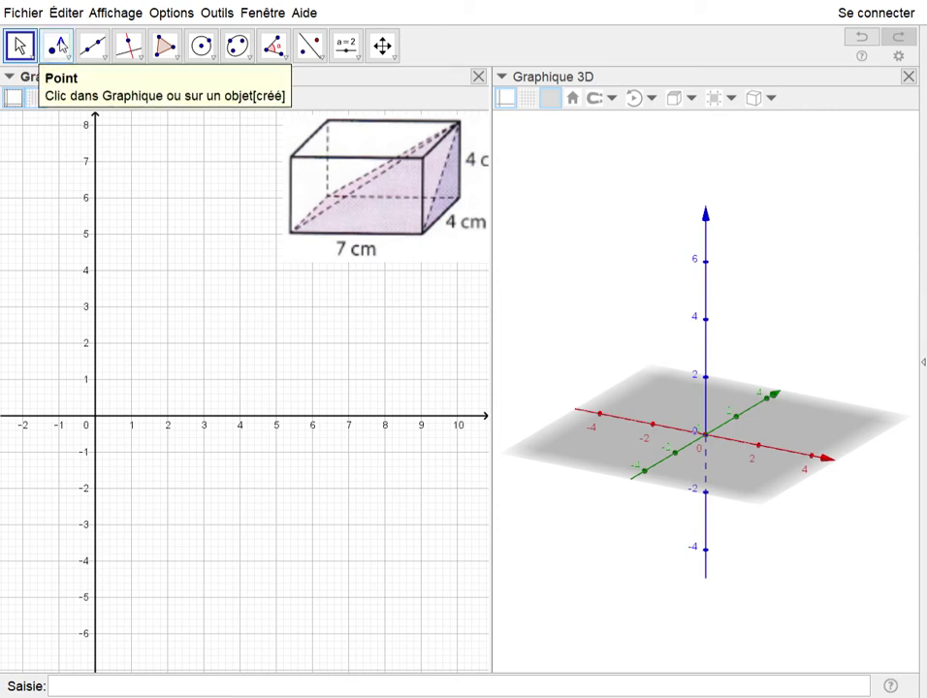
left_click(57, 45)
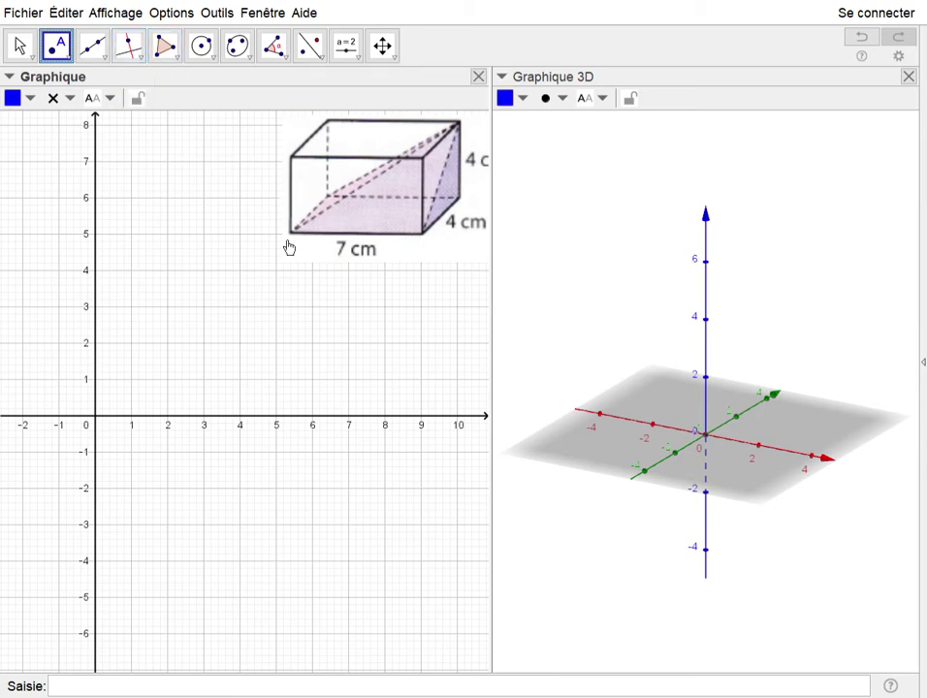
left_click(97, 418)
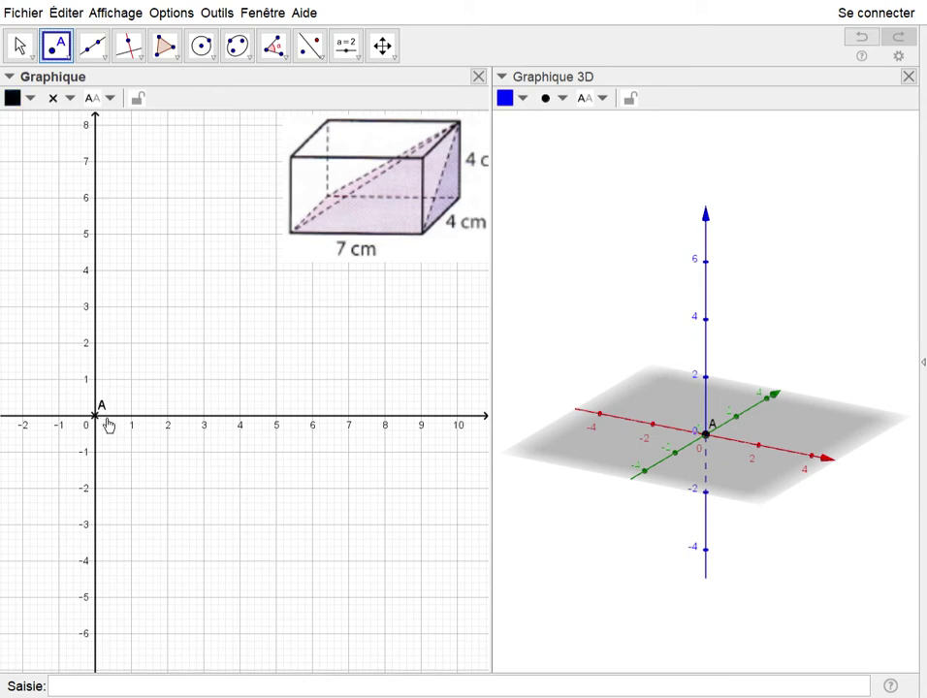
left_click(349, 417)
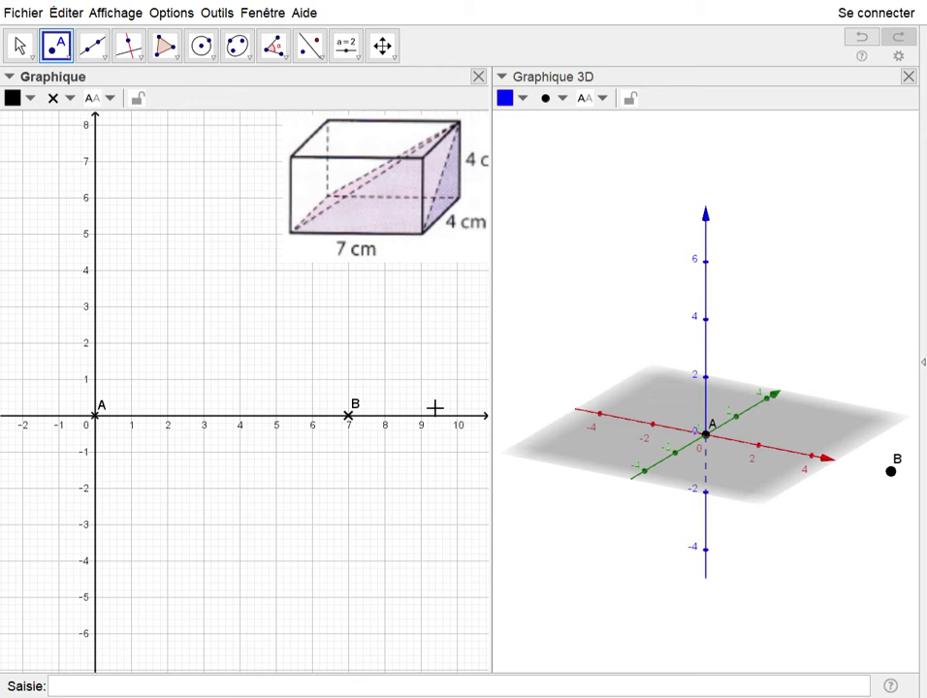
left_click(349, 270)
left_click(97, 272)
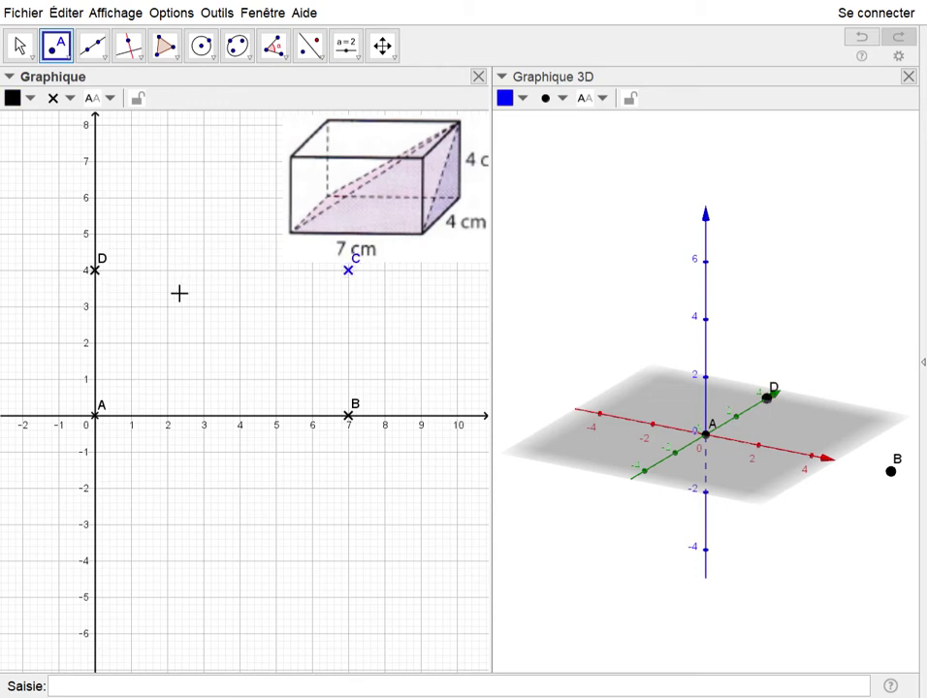
Step: Make points A, B, C and D fixed objects in their shared properties
left_click(19, 44)
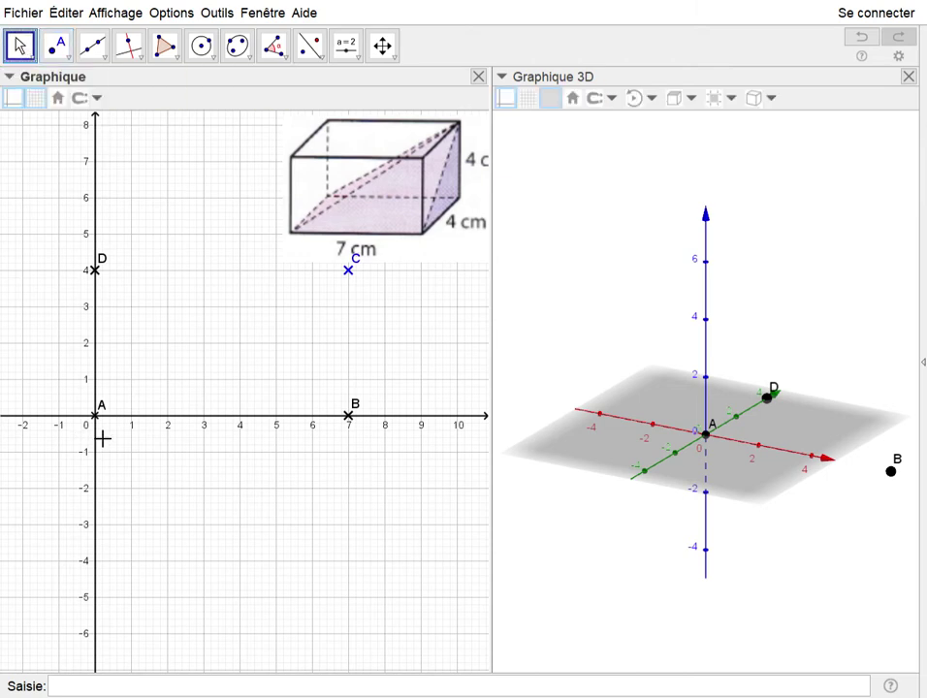
left_click(96, 417)
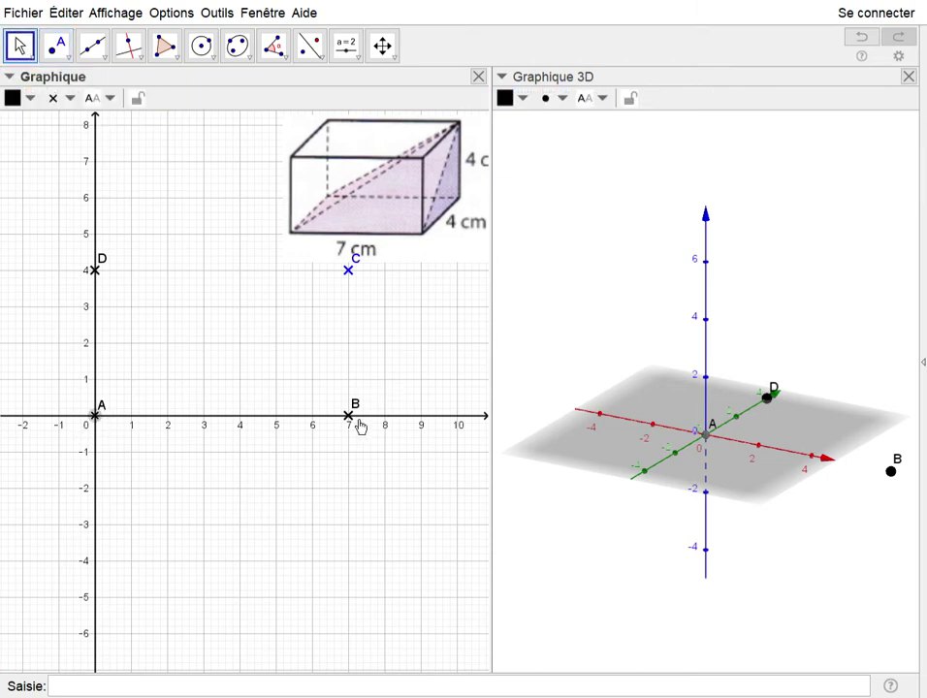
left_click(351, 416)
left_click(349, 271, "ctrl")
left_click(96, 272, "ctrl")
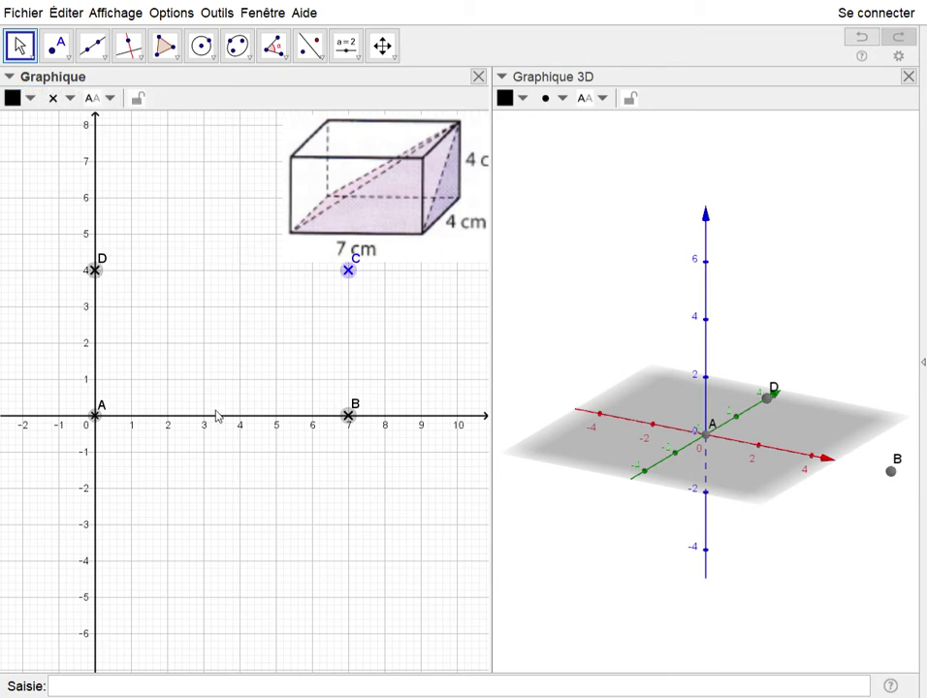
key("ctrl+e")
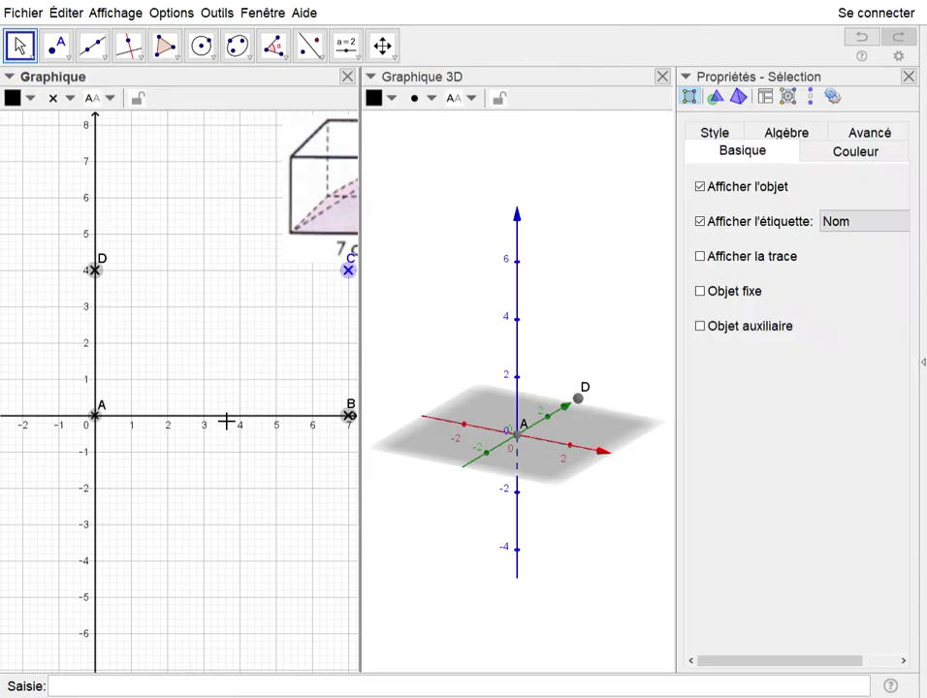
left_click(700, 290)
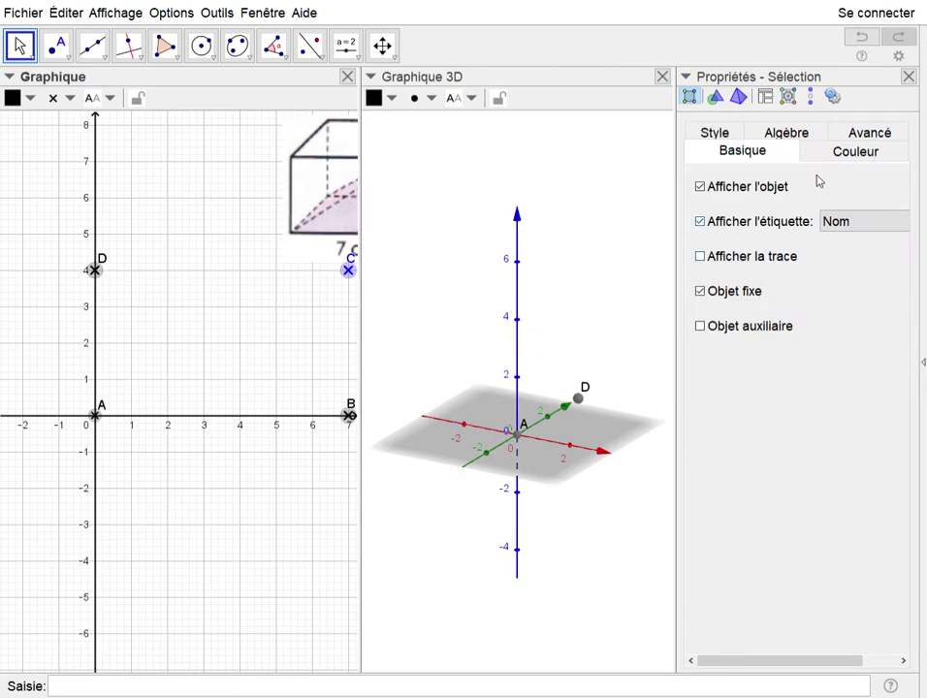
left_click(908, 77)
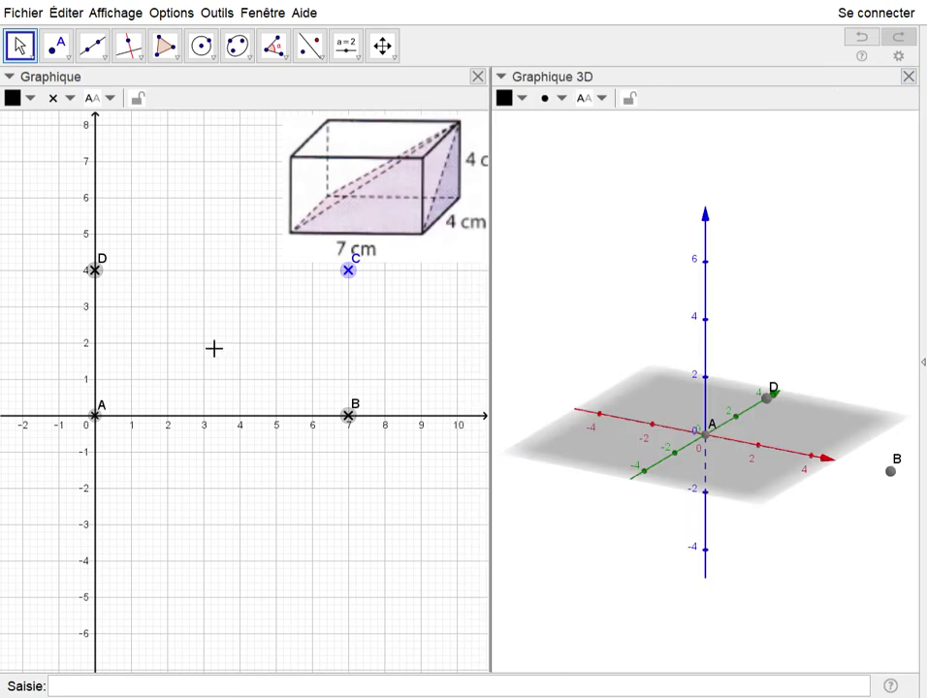
Step: Draw the closed polygon through points A, B, C and D
left_click(165, 46)
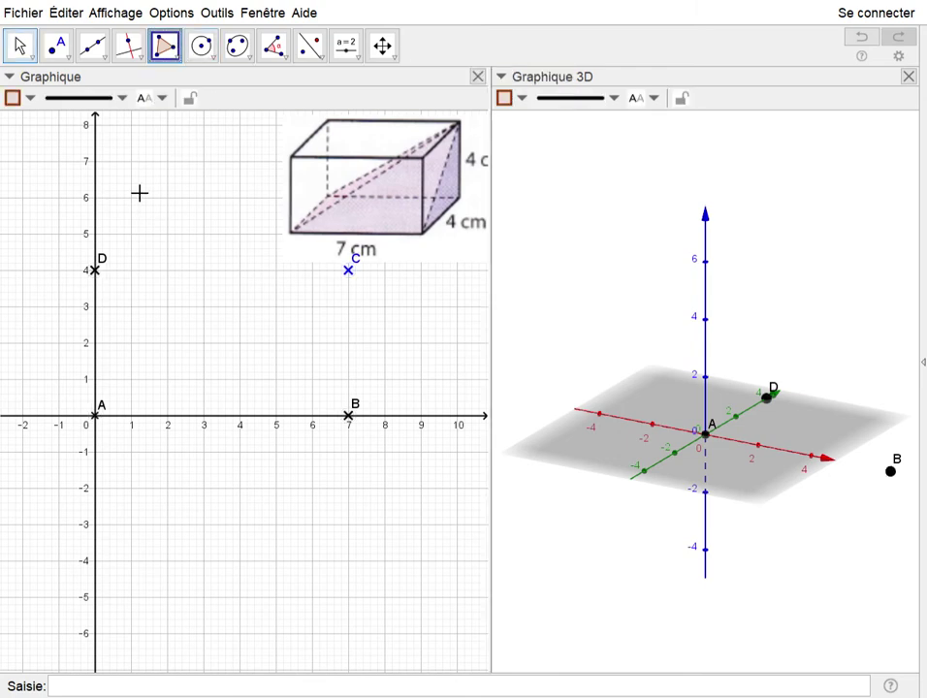
left_click(100, 423)
left_click(351, 416)
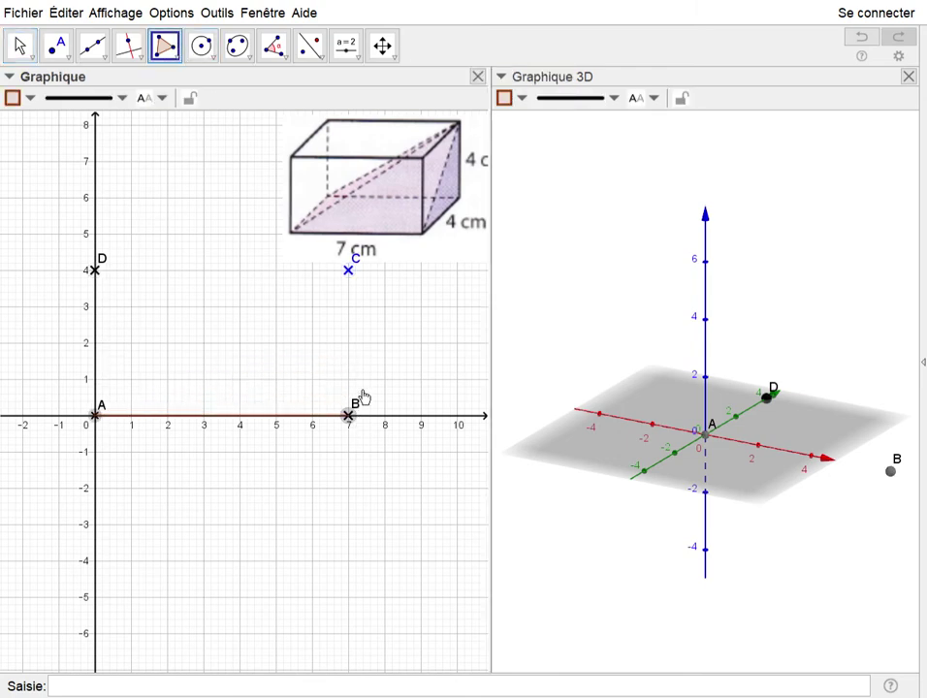
left_click(350, 271)
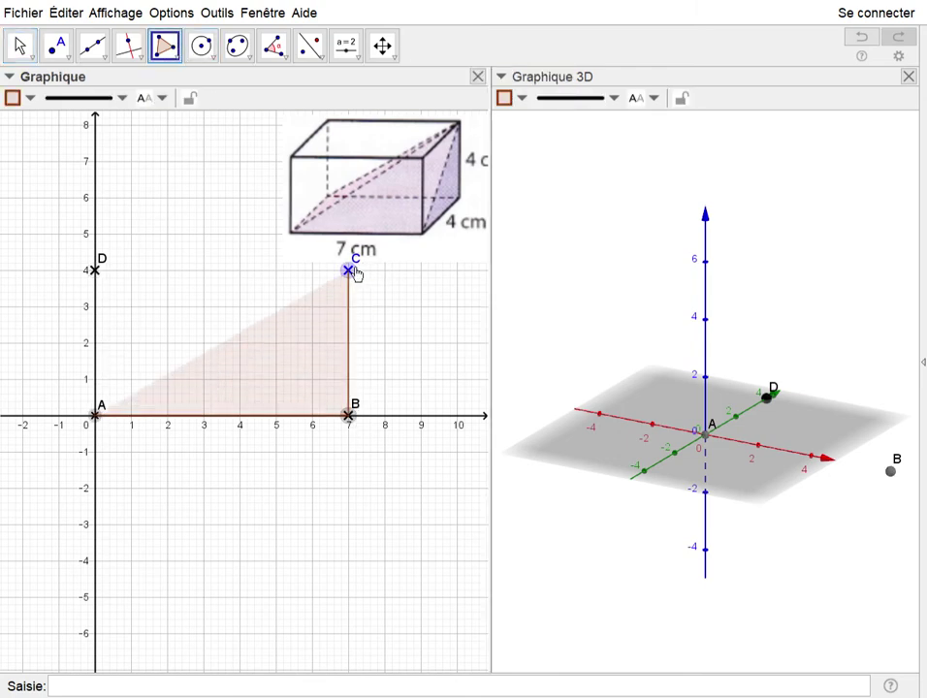
left_click(96, 270)
left_click(97, 417)
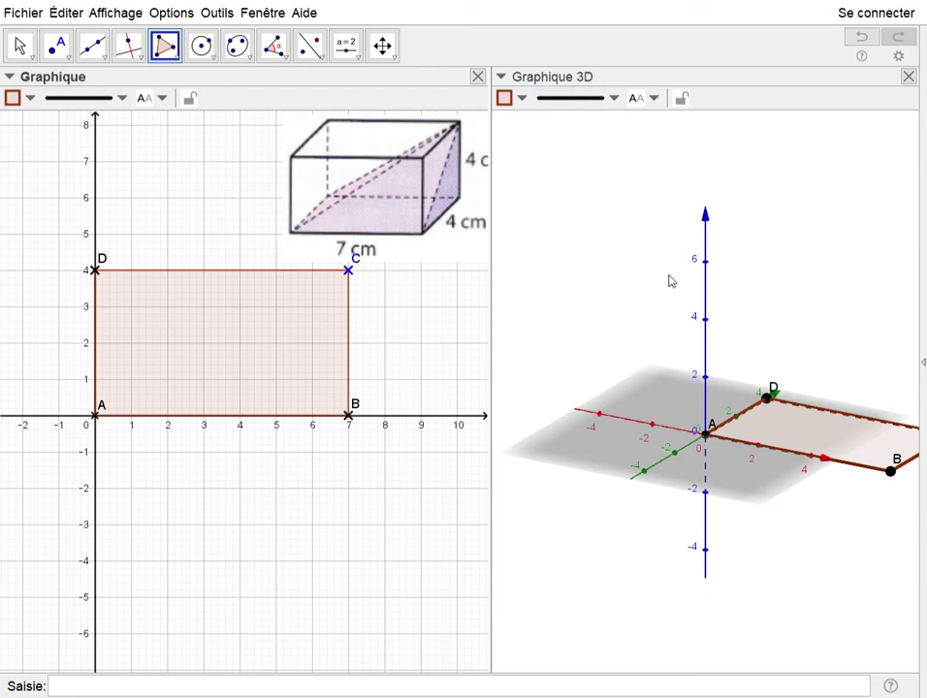
Step: Create a new point in the 3D view and set its coordinates to (0, 0, 4)
left_click(58, 48)
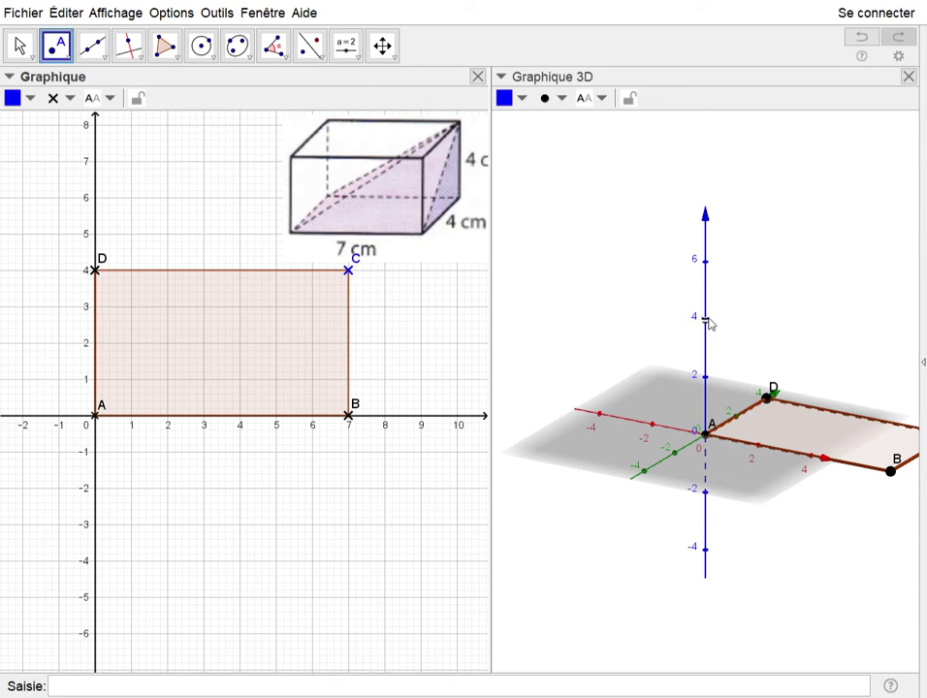
left_click(728, 398)
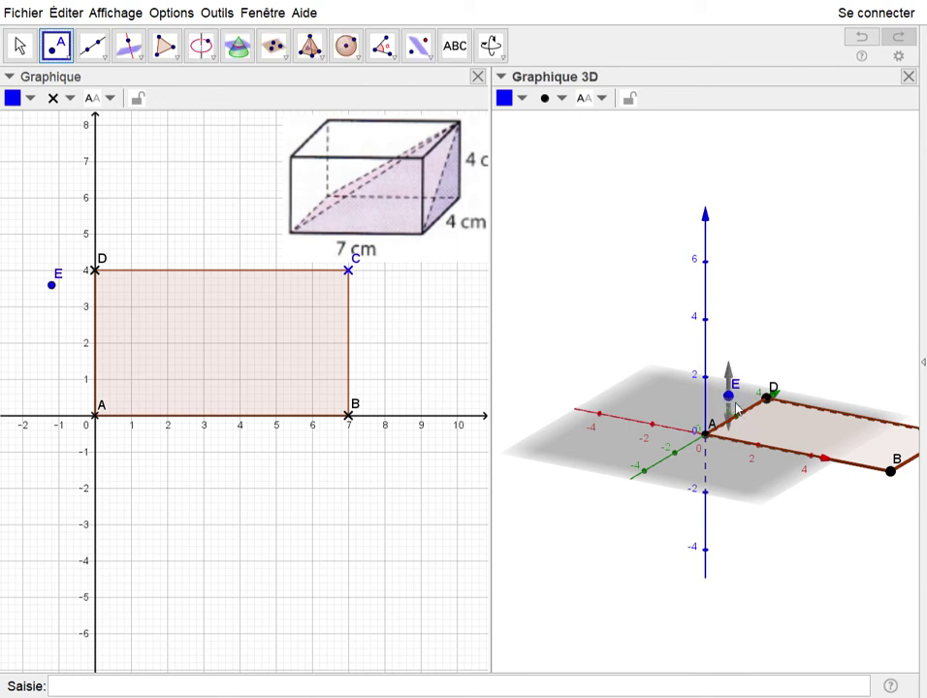
left_click(782, 556)
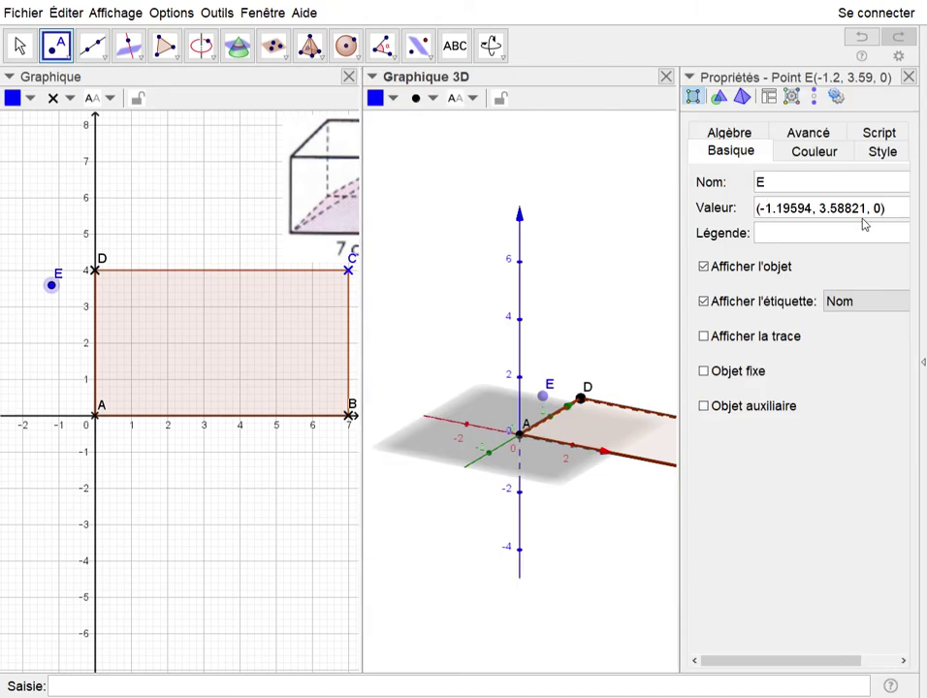
type("0")
key("BackSpace")
key("BackSpace")
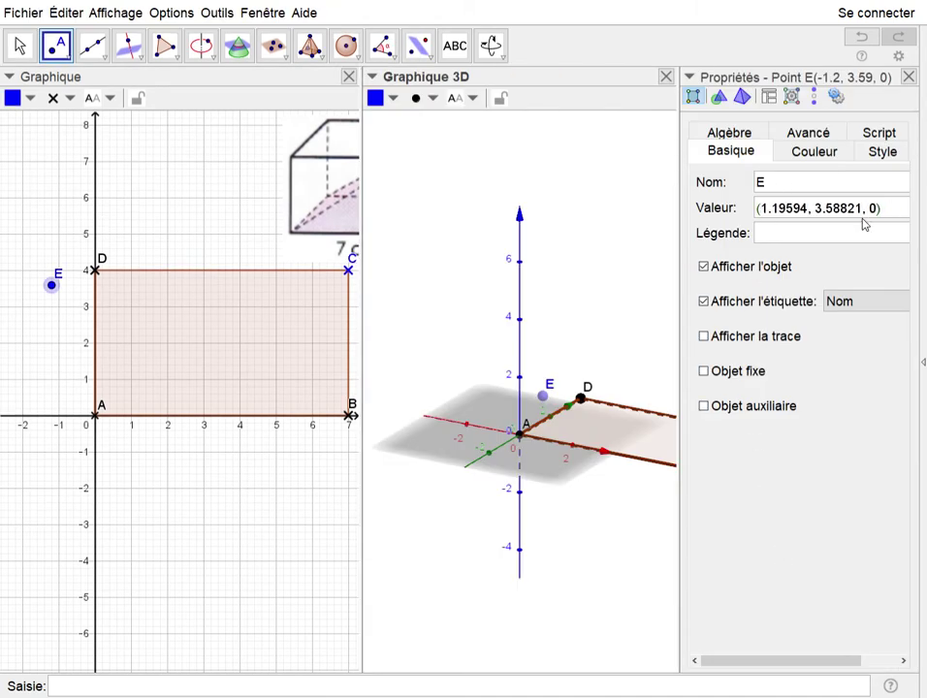
key("Delete")
key("Delete")
key("Delete")
key("Delete")
key("Delete")
key("Delete")
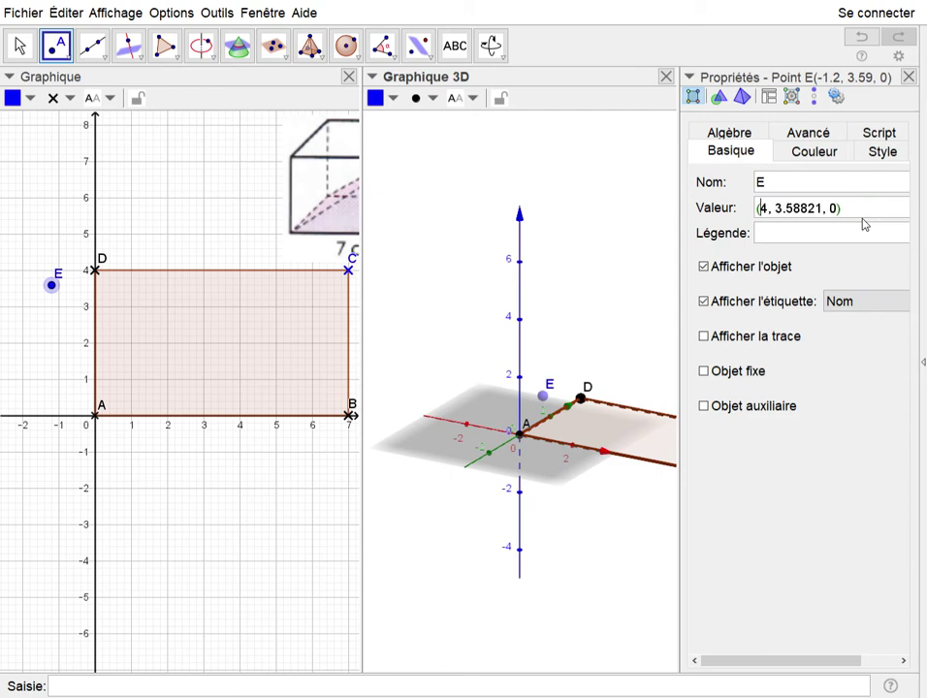
key("Delete")
type("0")
key("Delete")
type("0")
key("Delete")
key("Delete")
key("Delete")
key("Delete")
key("Delete")
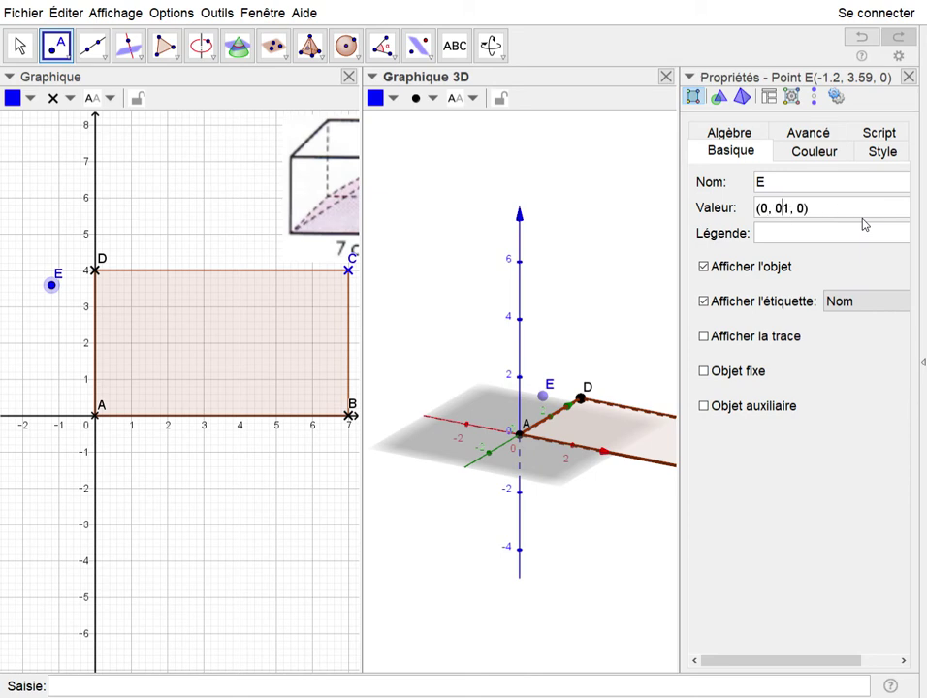
key("Delete")
key("Right")
key("Right")
type("4")
key("Delete")
key("Return")
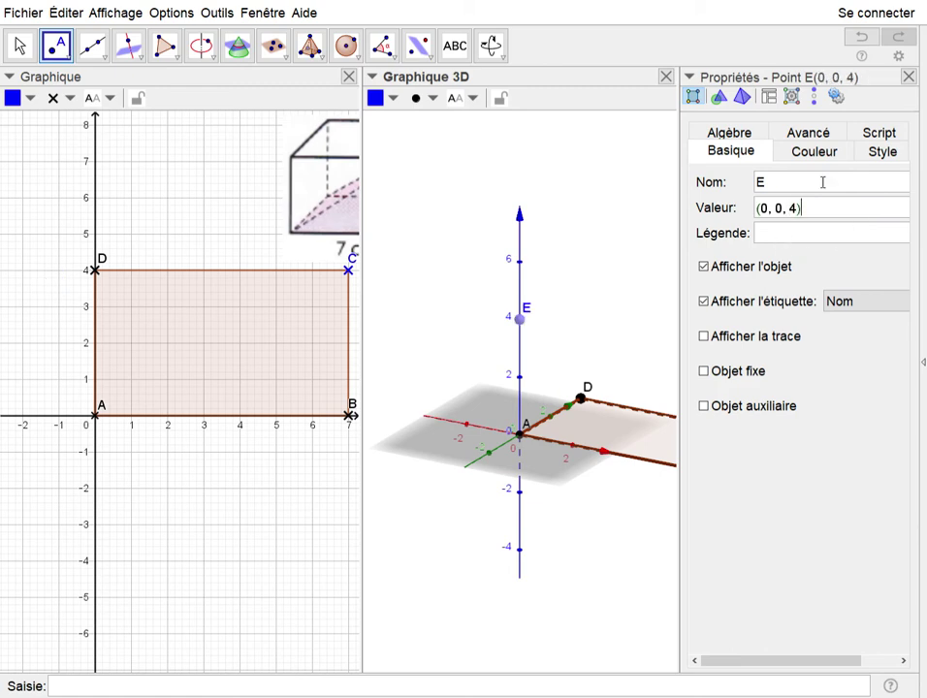
left_click(908, 78)
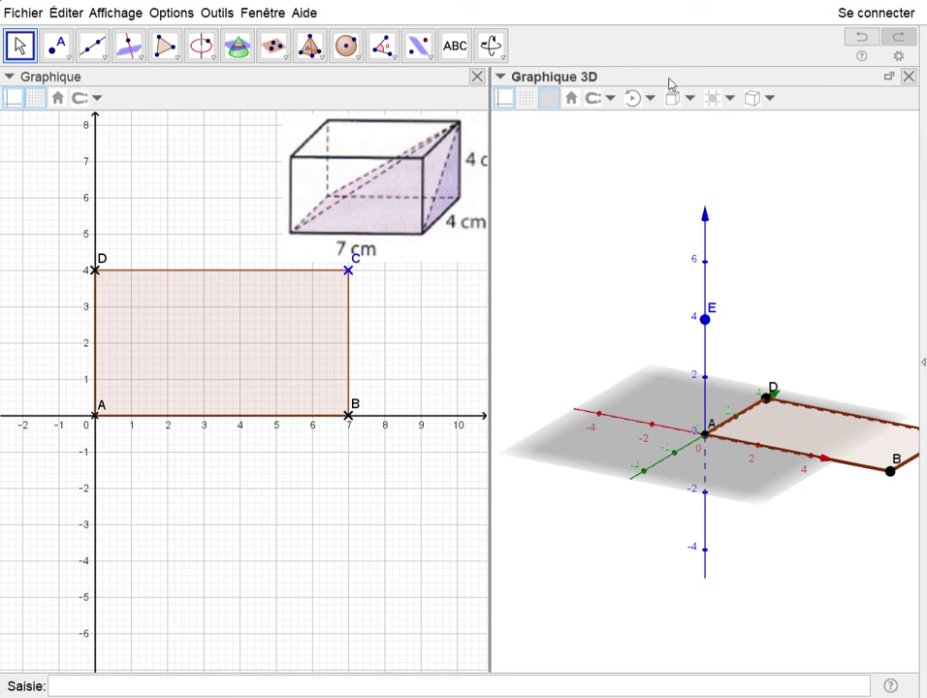
Step: Build a pyramid in the 3D view with rectangle ABCD as its base and point E as its apex
left_click(321, 82)
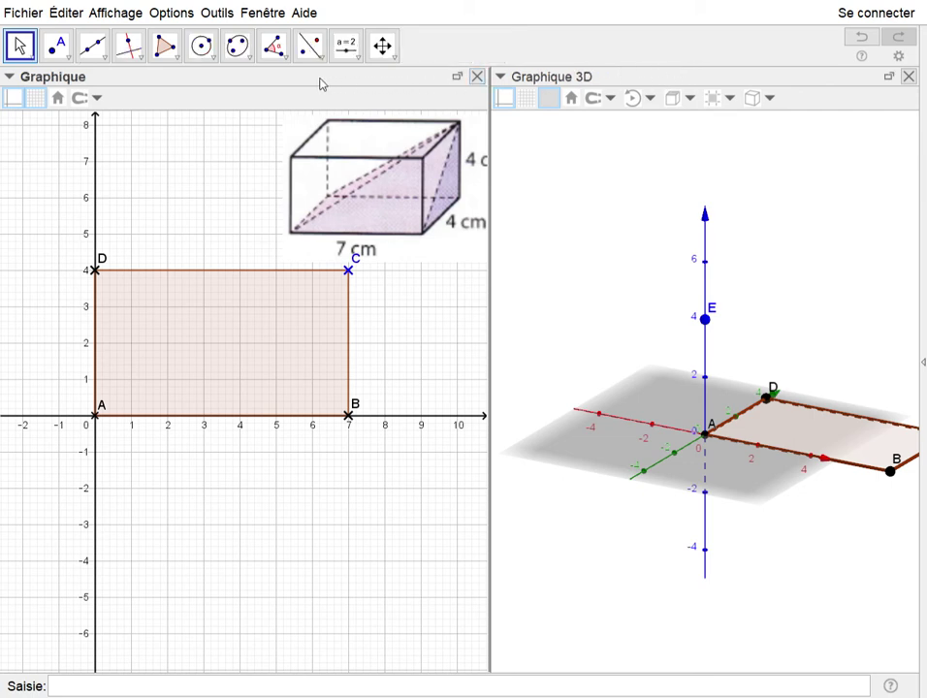
left_click(676, 79)
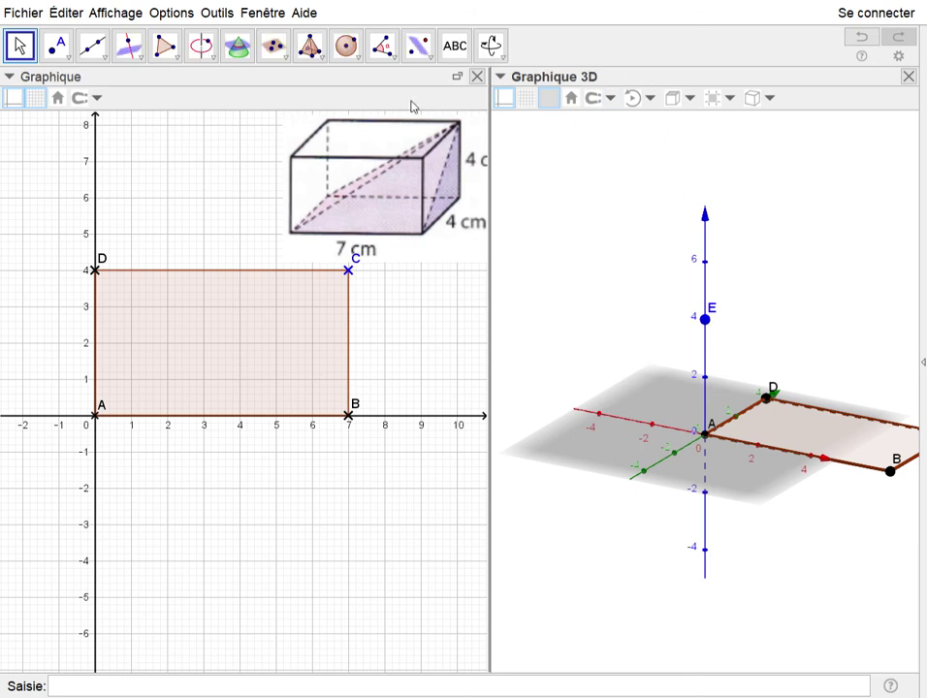
left_click(318, 49)
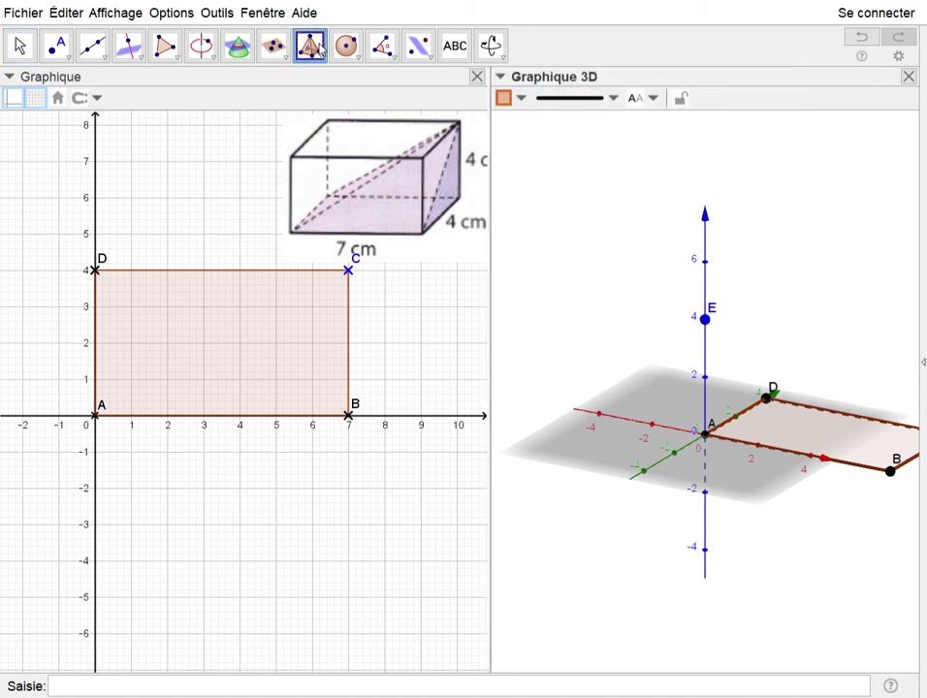
left_click(790, 442)
left_click(709, 314)
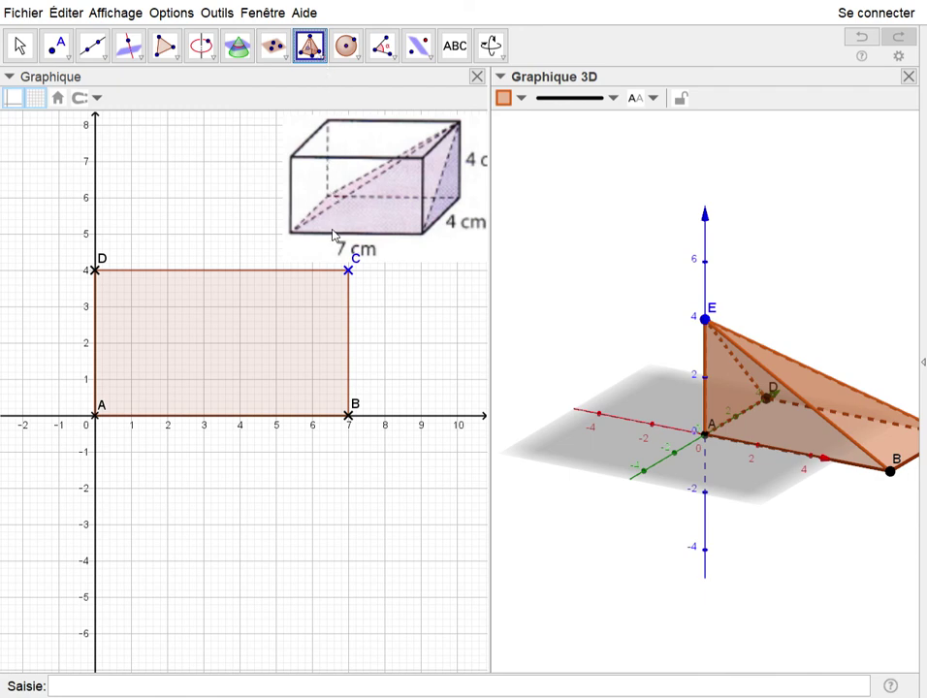
Step: Generate the net of the pyramid ABCDE
left_click(340, 367)
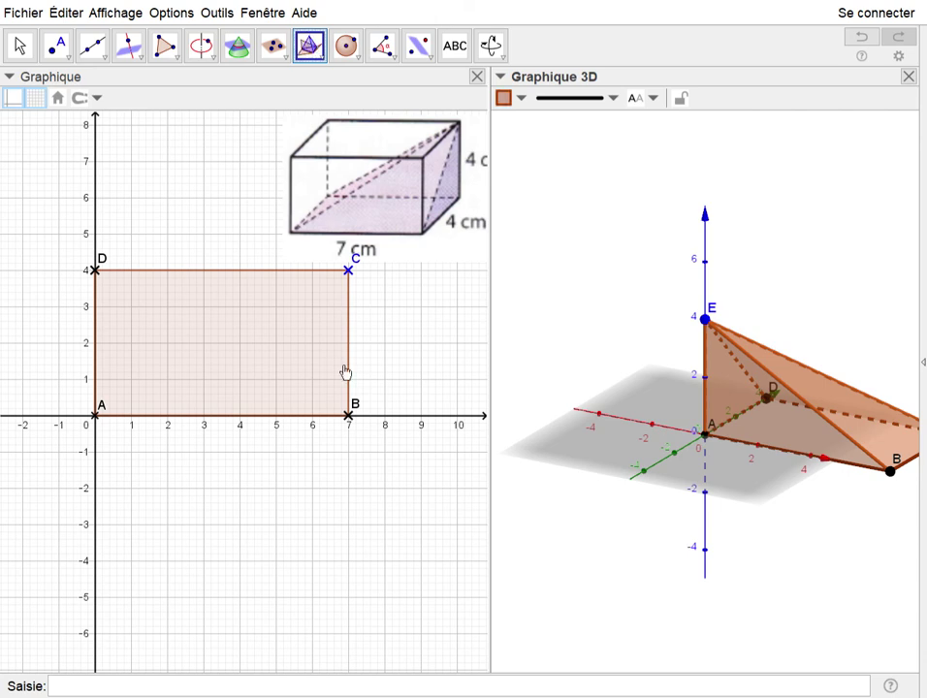
left_click(725, 379)
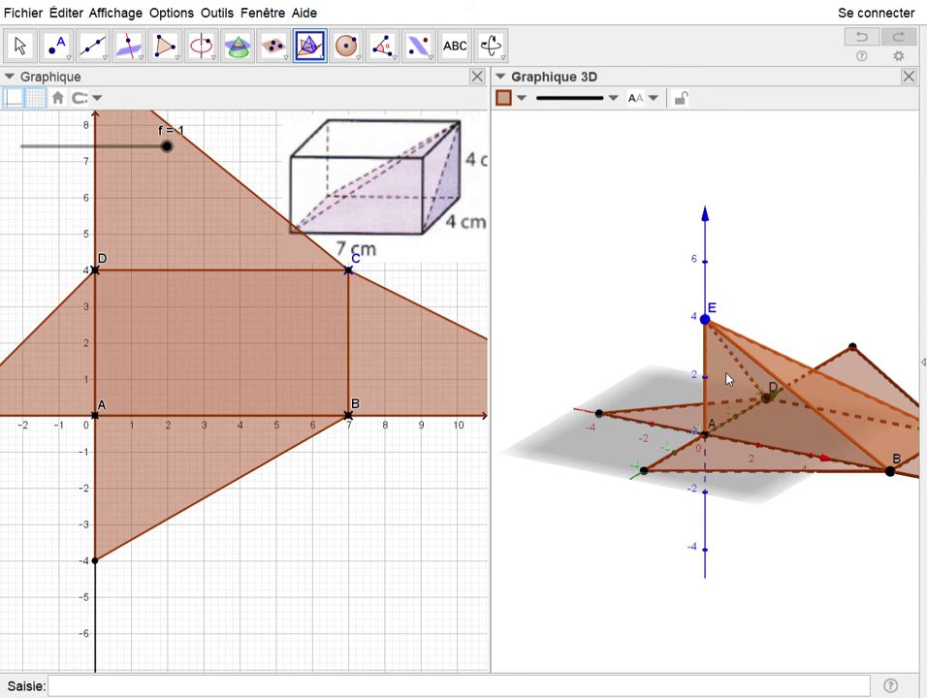